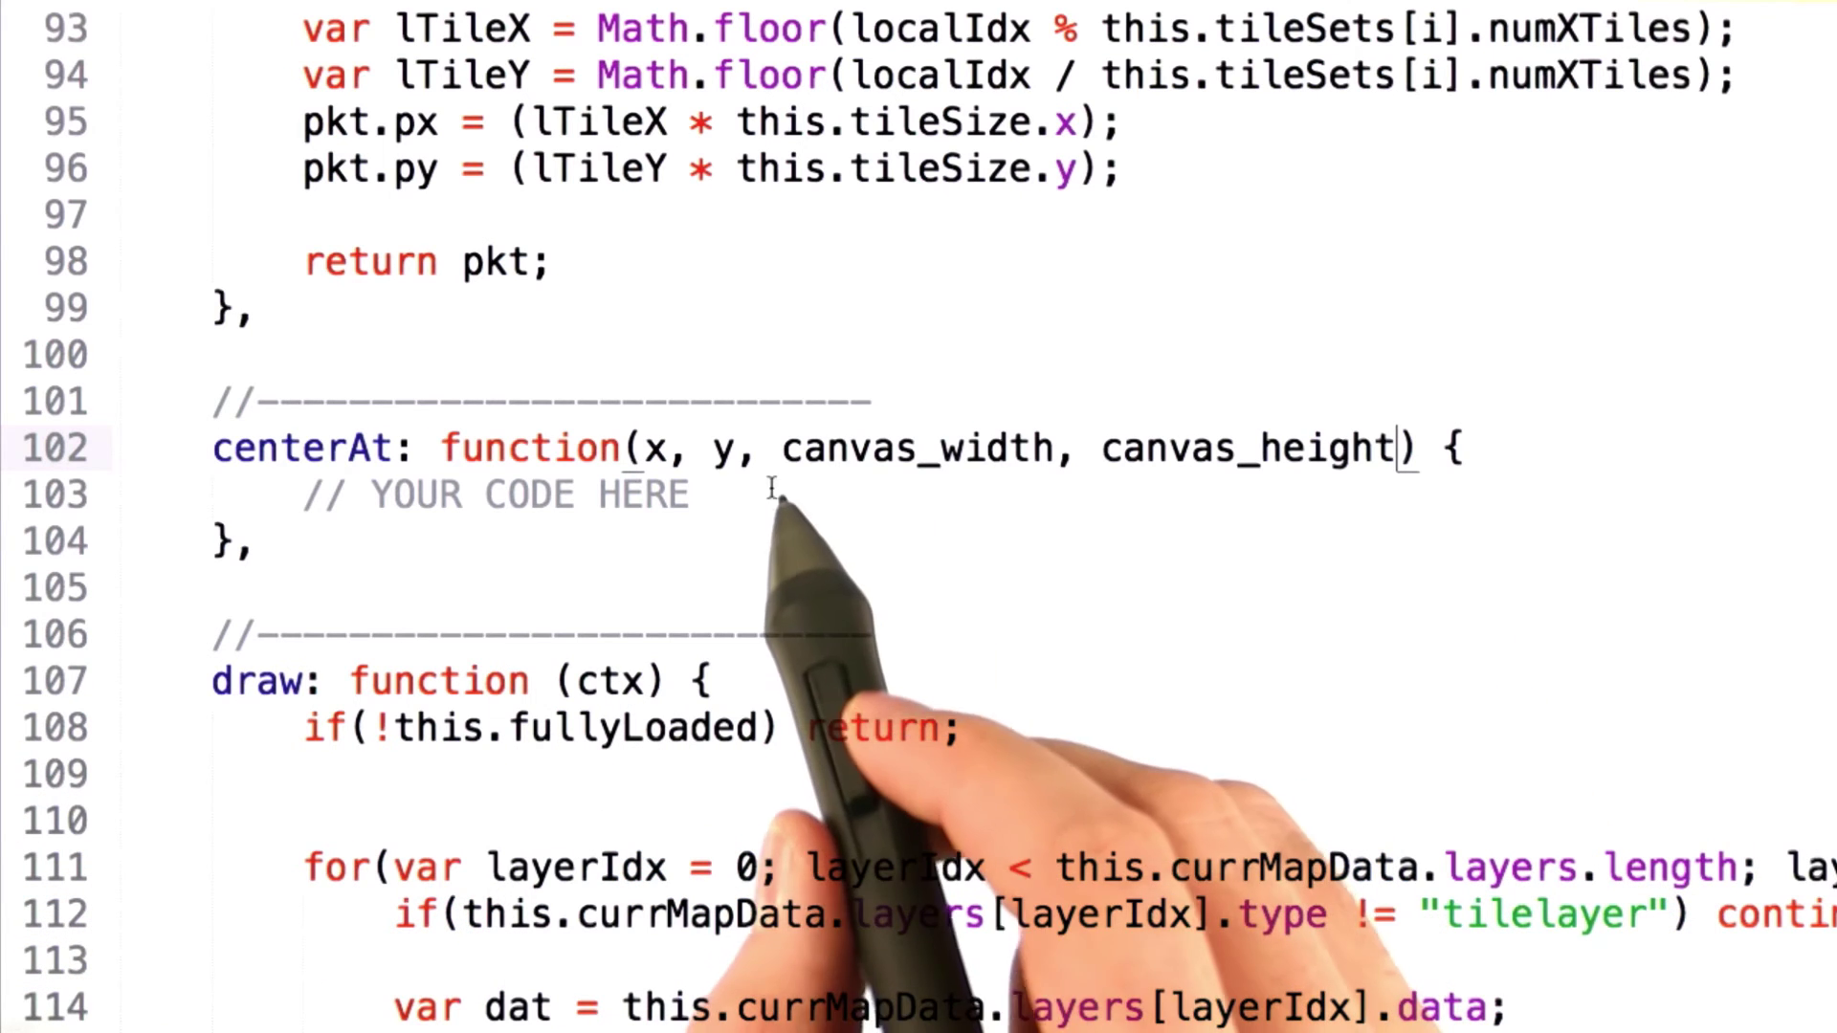
Select the canvas_width and canvas_height parameters of centerAt on line 102
{"action": "left_click_drag", "start_coordinate": [783, 457], "coordinate": [1381, 454]}
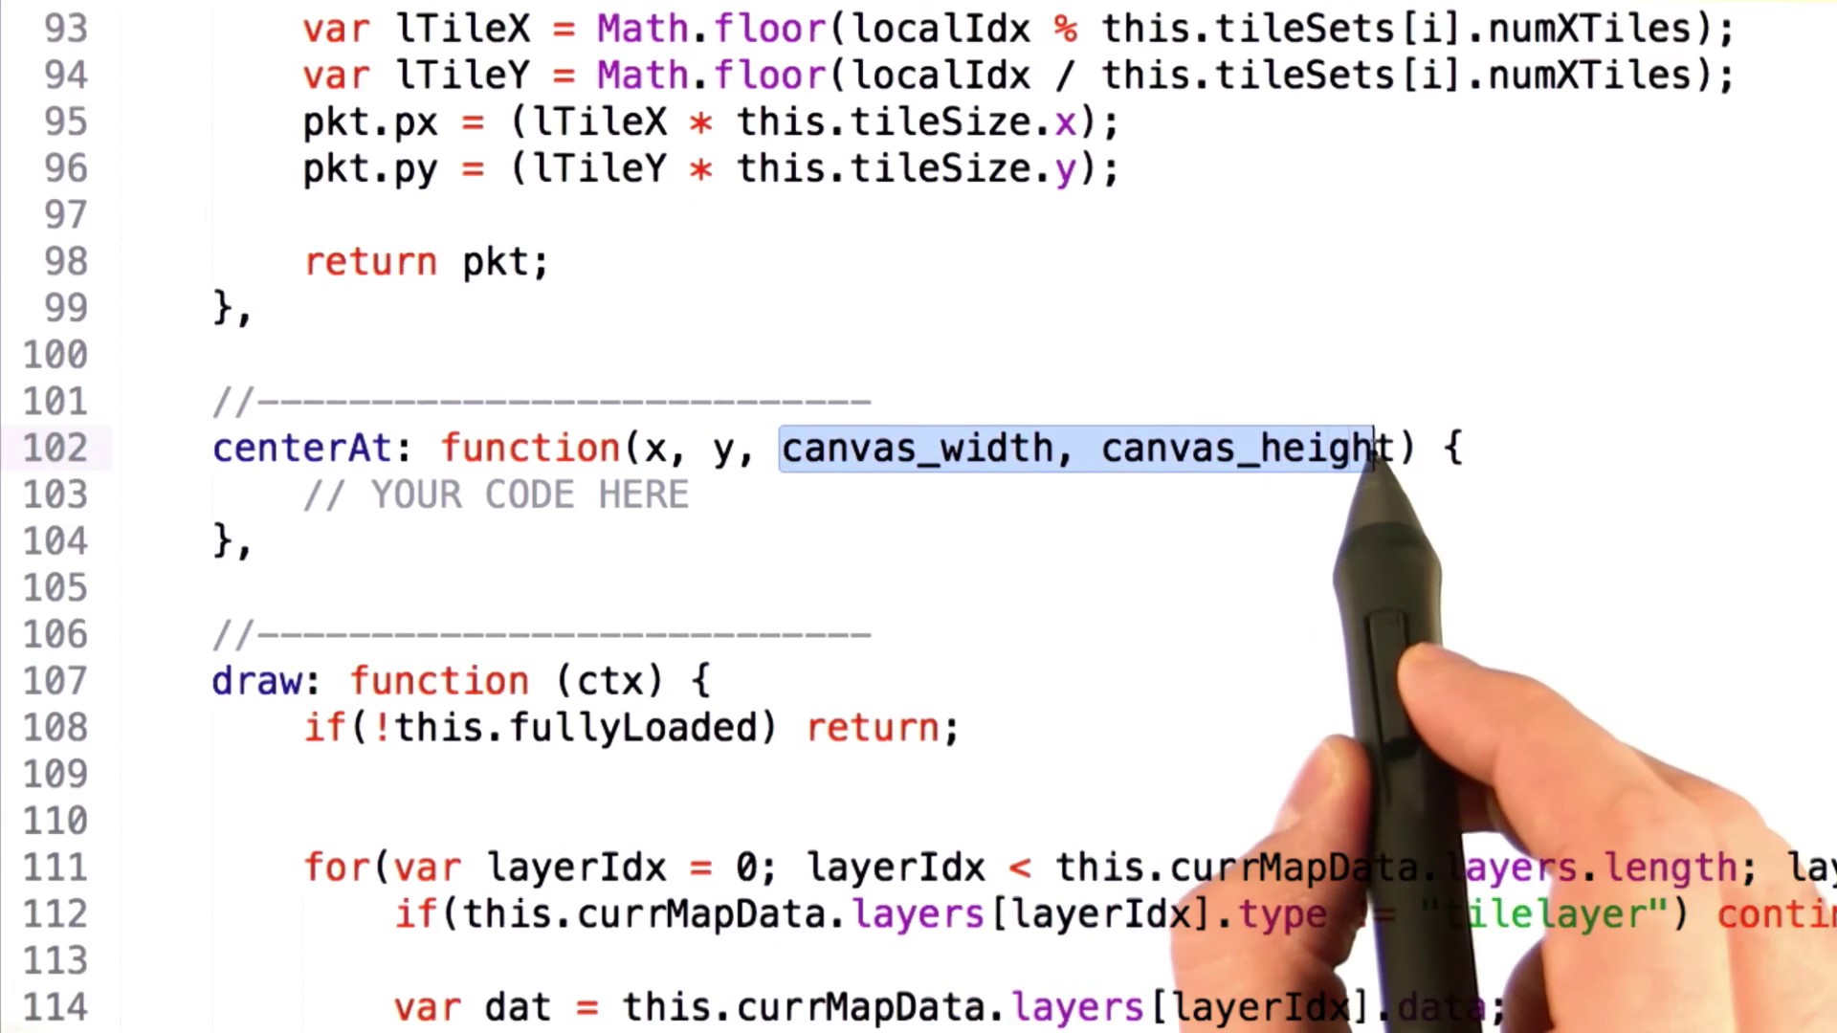